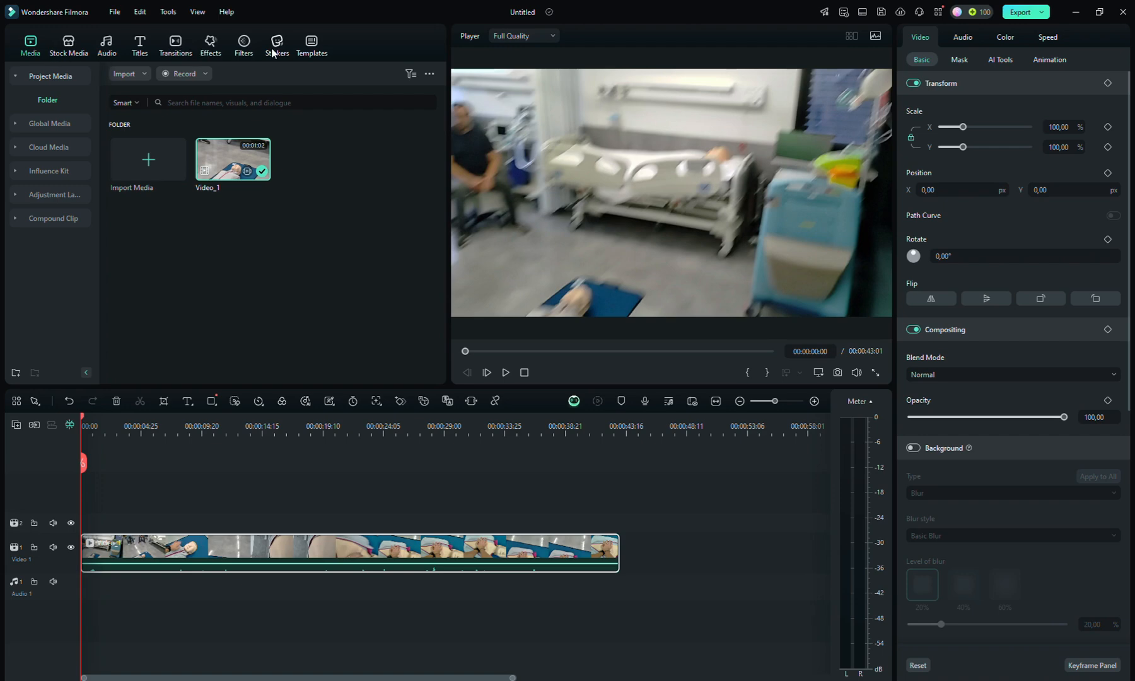
# Step: Add the Basic 5 title from the trending titles at the start of the video, on the track above it
pyautogui.click(140, 48)
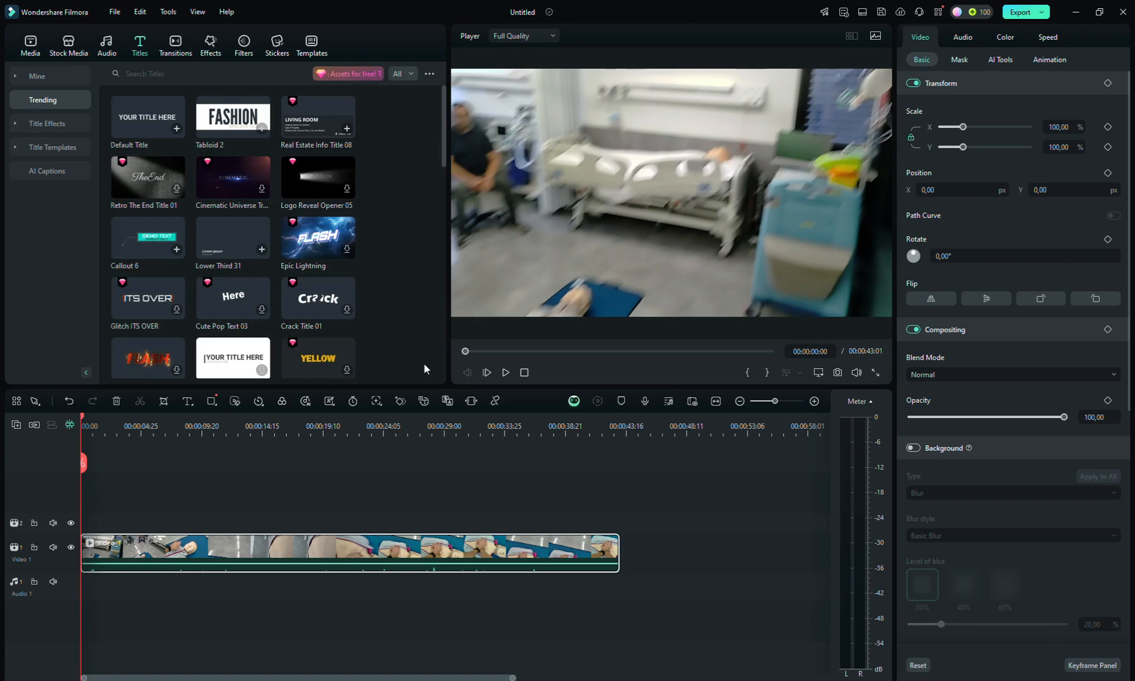
pyautogui.scroll(-4, 252, 245)
pyautogui.scroll(4, 249, 225)
pyautogui.scroll(-6, 255, 252)
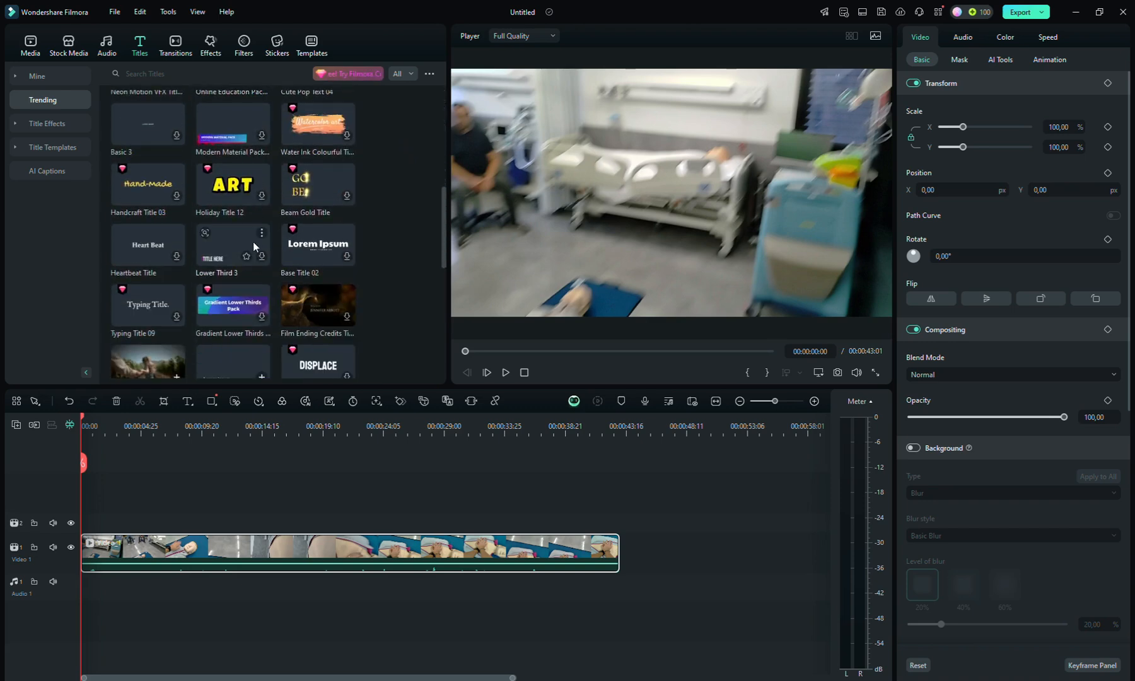
pyautogui.scroll(-2, 256, 223)
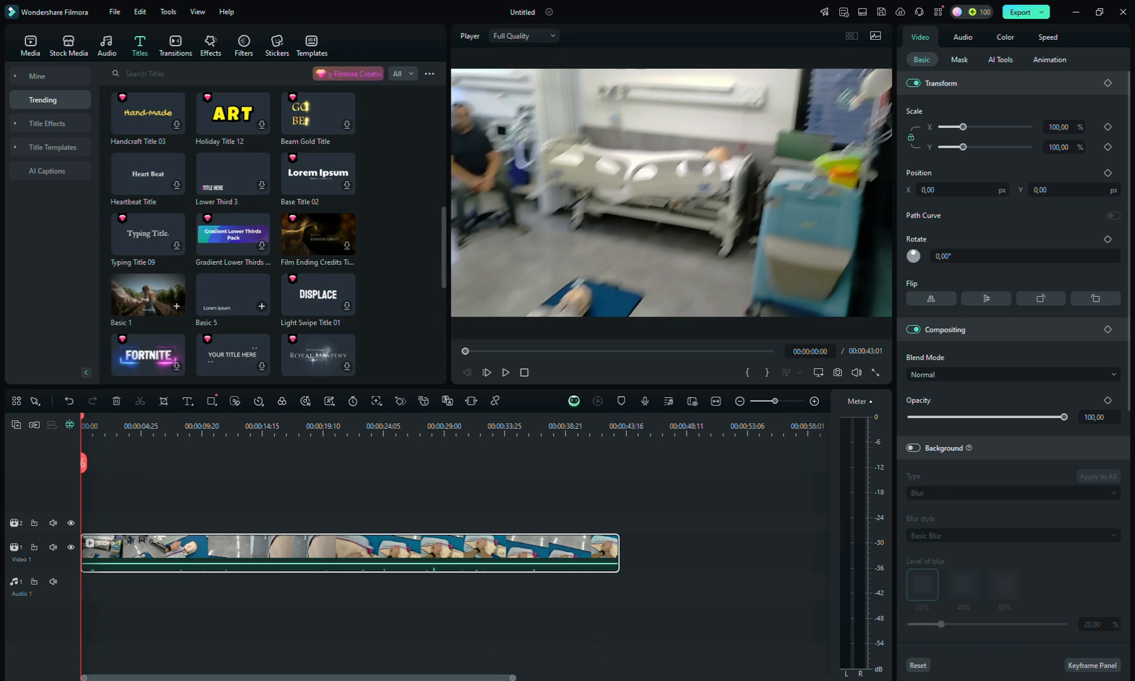
pyautogui.click(262, 307)
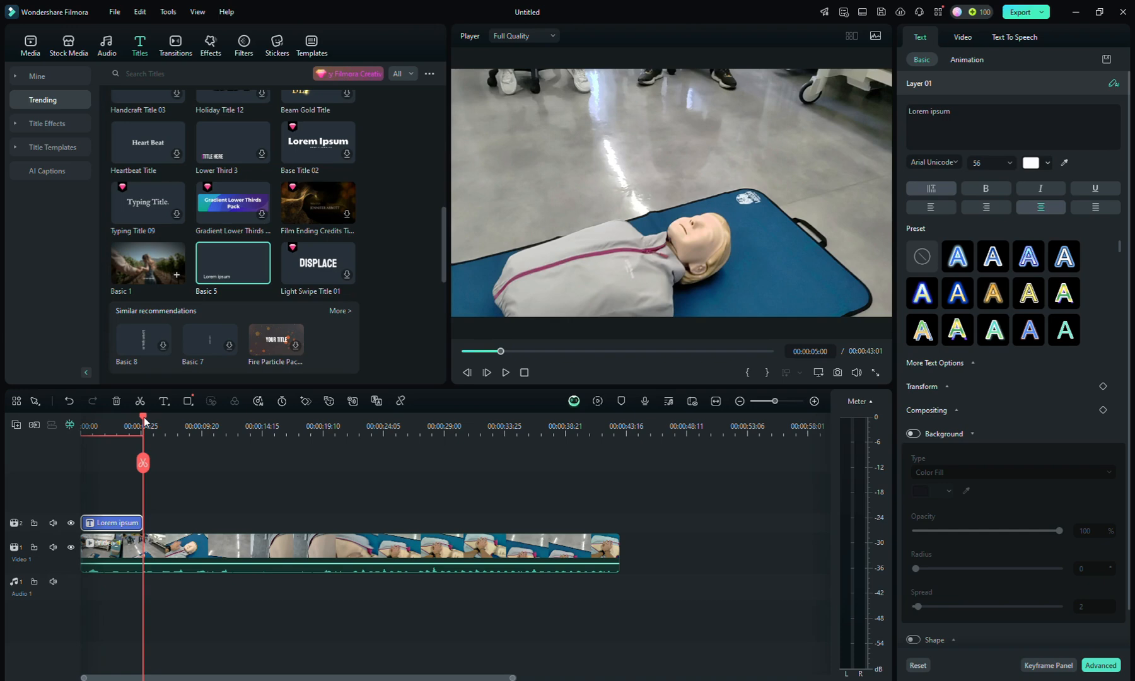
# Step: Replace the placeholder text of the title at the start of the video with "Basic Life Support"
pyautogui.moveTo(144, 422); pyautogui.dragTo(77, 426)
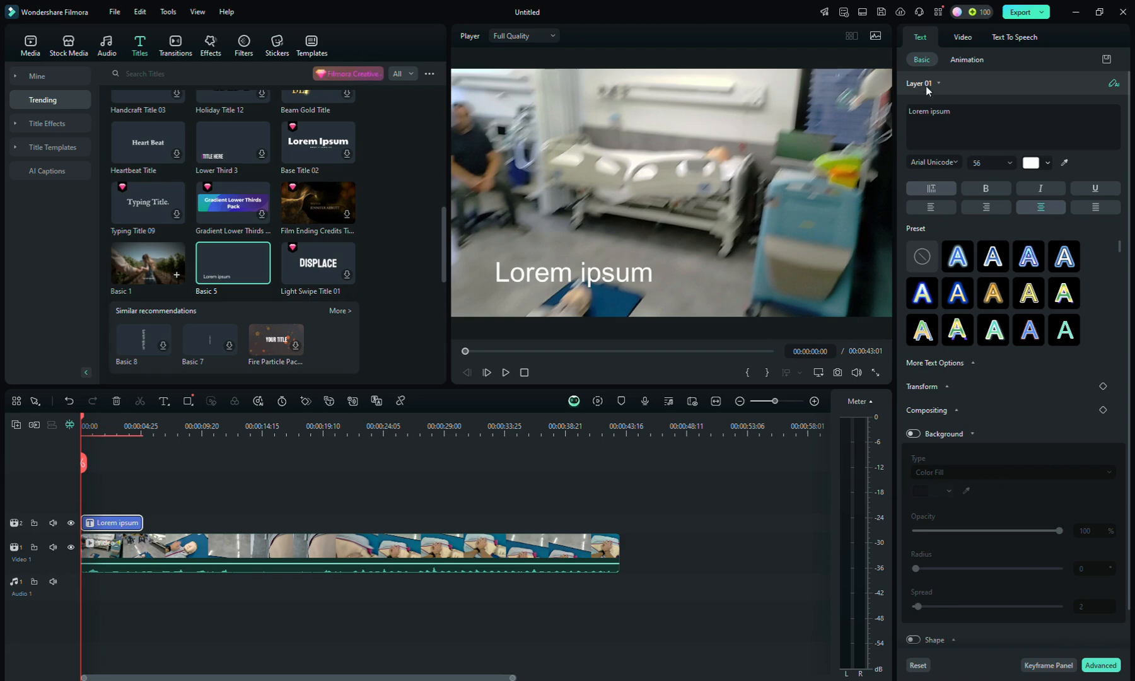
pyautogui.moveTo(954, 112); pyautogui.dragTo(908, 111)
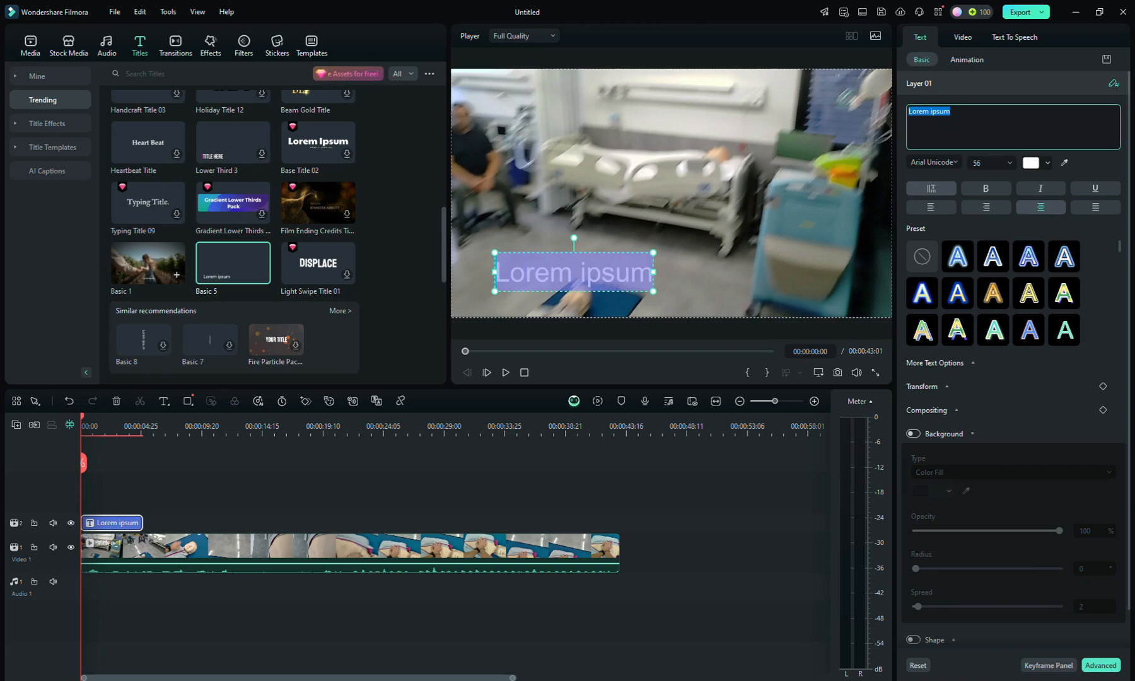
pyautogui.press('BackSpace')
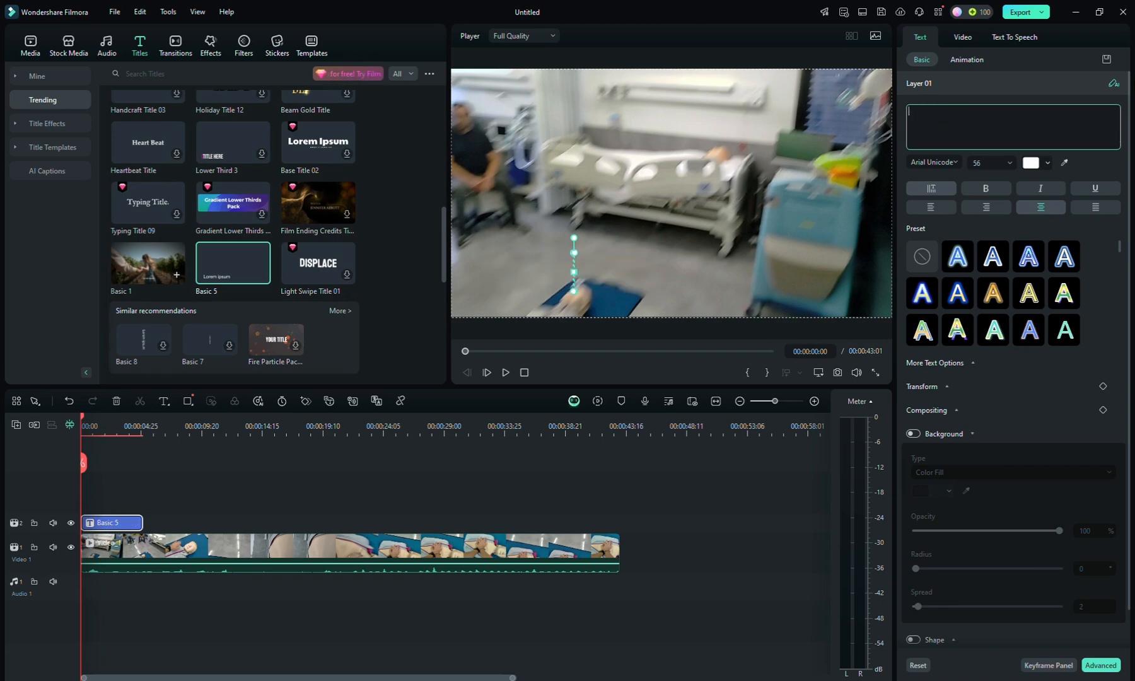
pyautogui.write('Basic Life Support')
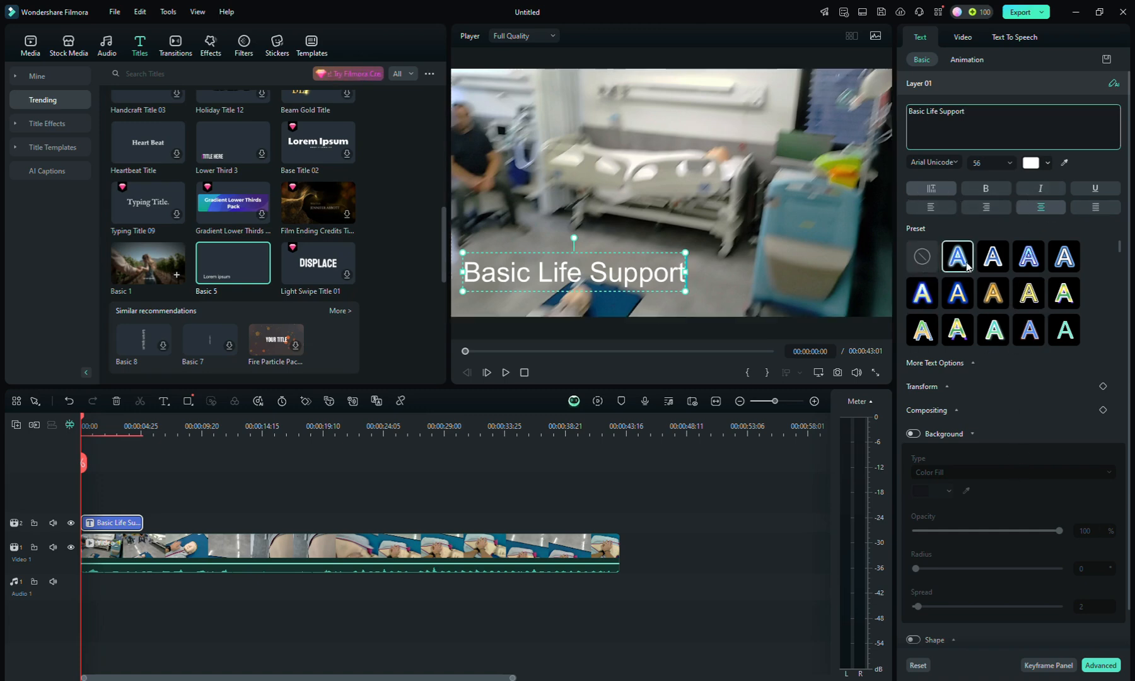
# Step: Try a black colour-fill background behind the "Basic Life Support" text and switch it off again
pyautogui.click(913, 434)
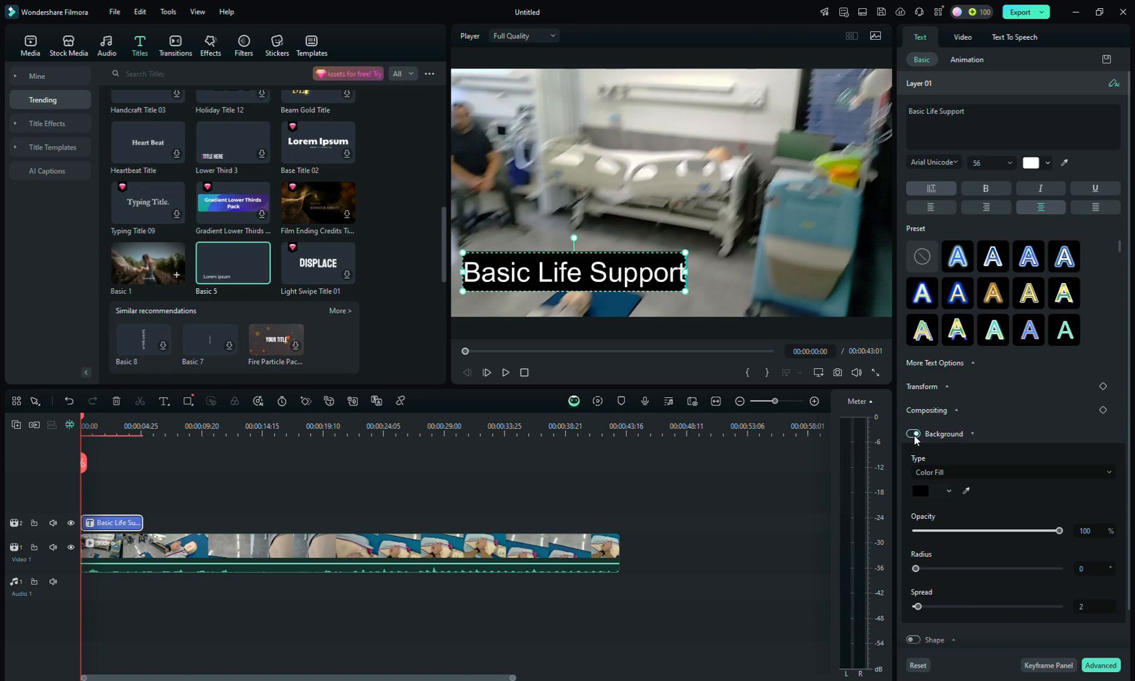
pyautogui.click(914, 434)
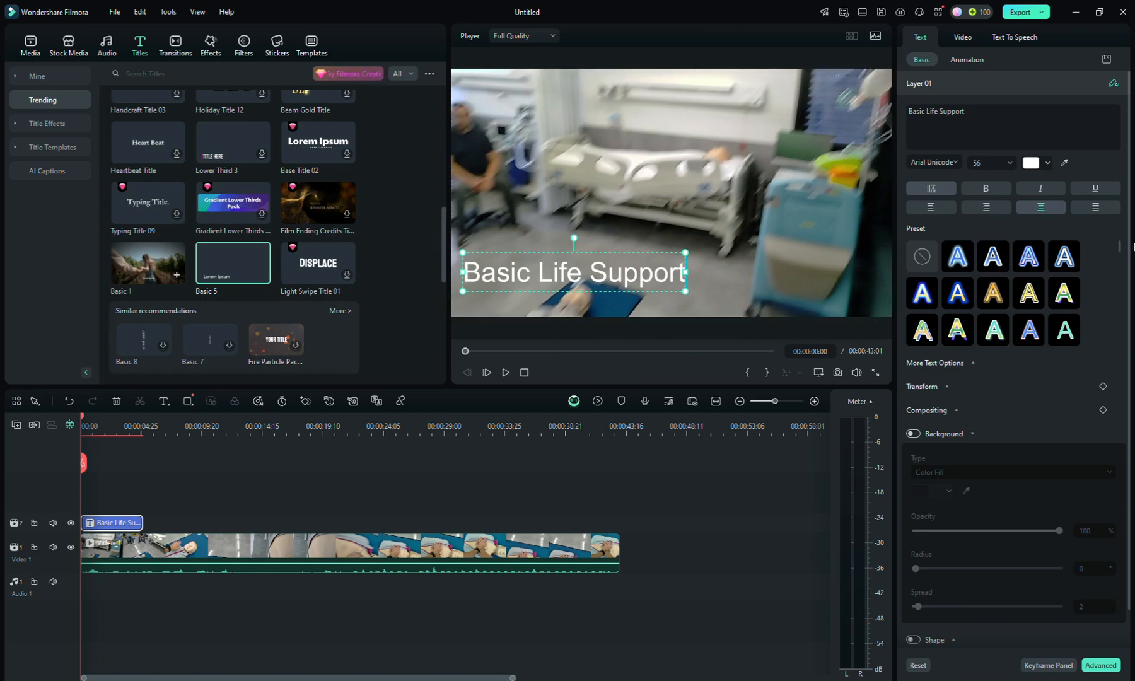
pyautogui.scroll(-2, 1044, 284)
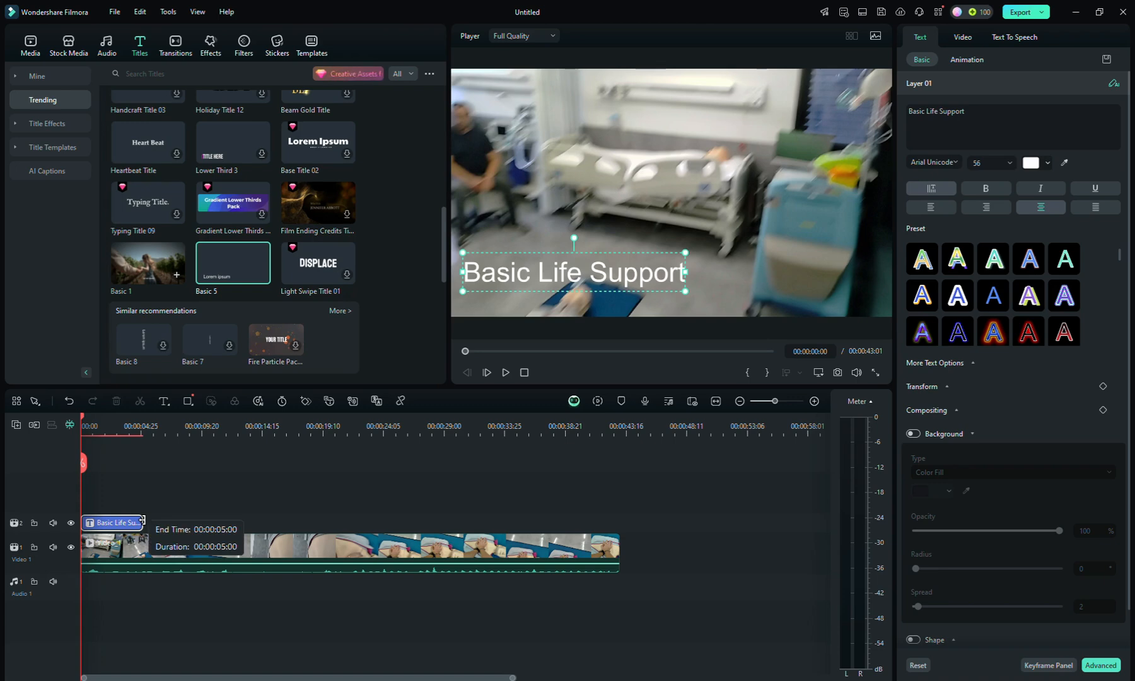
# Step: Preview the "Basic Life Support" title by playing the video from the beginning, and stop playback
pyautogui.click(141, 521)
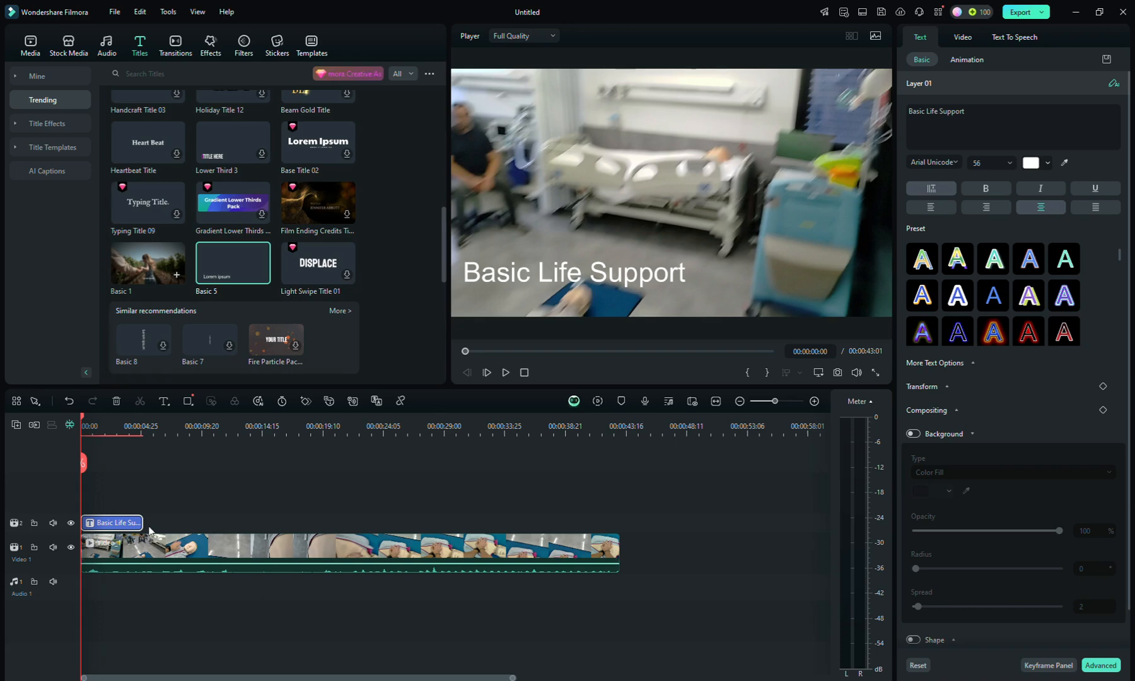
pyautogui.moveTo(143, 522)
pyautogui.mouseDown()
pyautogui.moveTo(105, 521)
pyautogui.moveTo(370, 514)
pyautogui.moveTo(128, 518)
pyautogui.moveTo(140, 516)
pyautogui.mouseUp()
pyautogui.moveTo(140, 515); pyautogui.dragTo(142, 515)
pyautogui.click(506, 372)
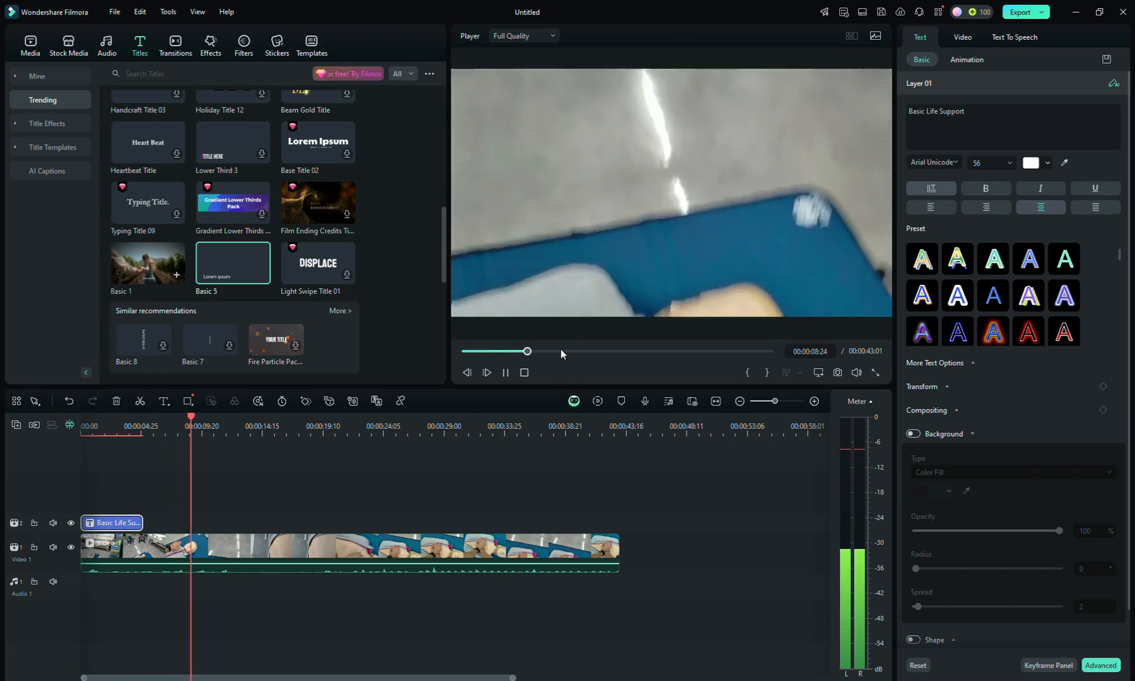
pyautogui.click(525, 373)
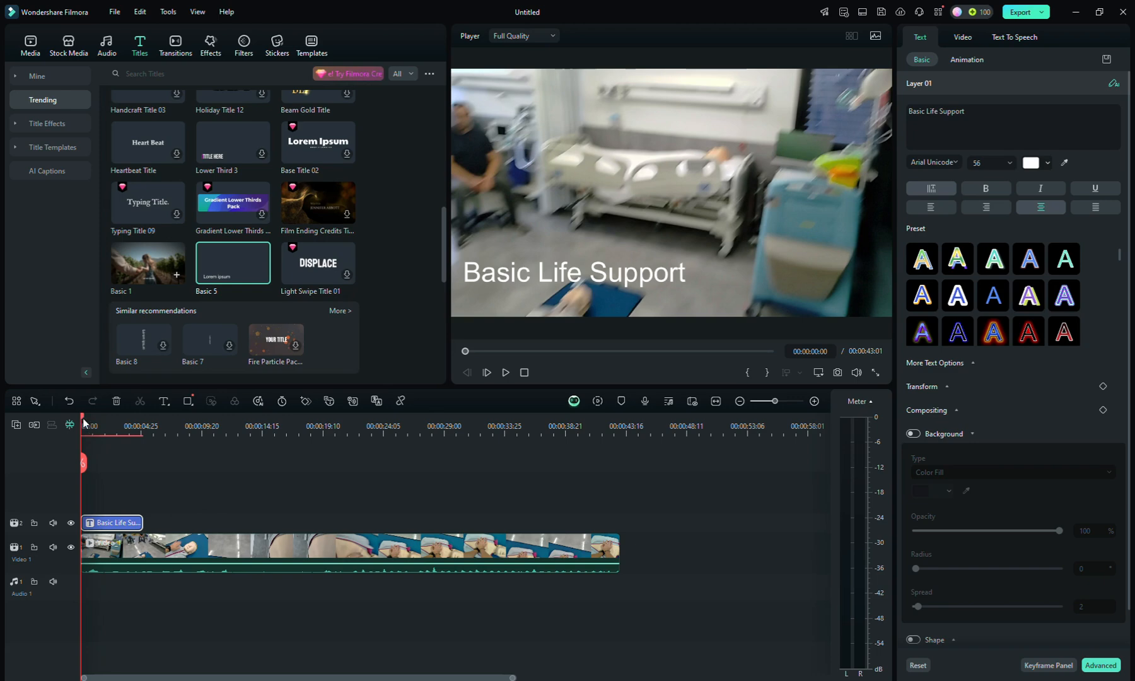
# Step: Add a second Basic 5 title above the video at 00:00:19:24
pyautogui.moveTo(83, 419); pyautogui.dragTo(329, 421)
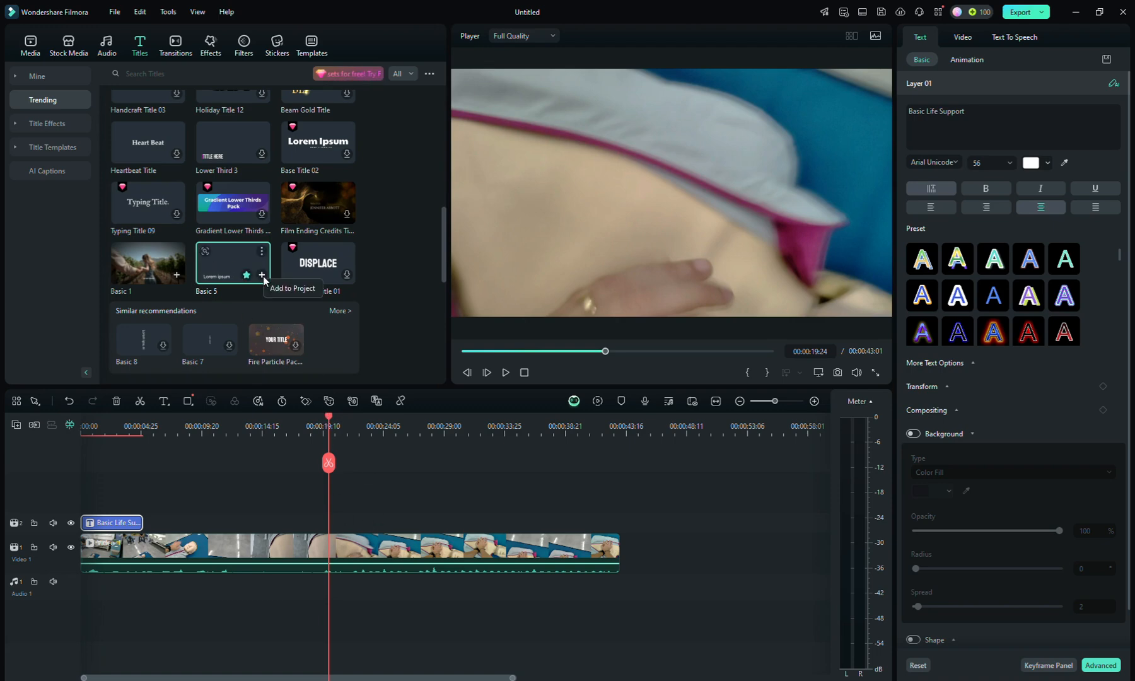
pyautogui.click(262, 275)
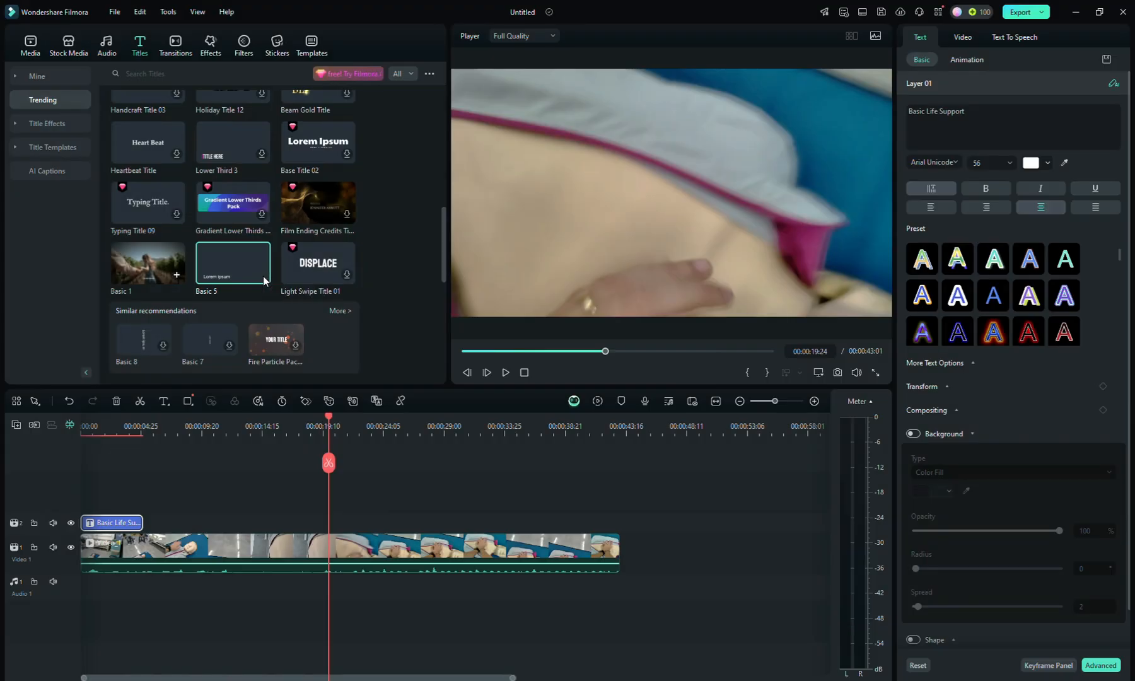
pyautogui.click(261, 277)
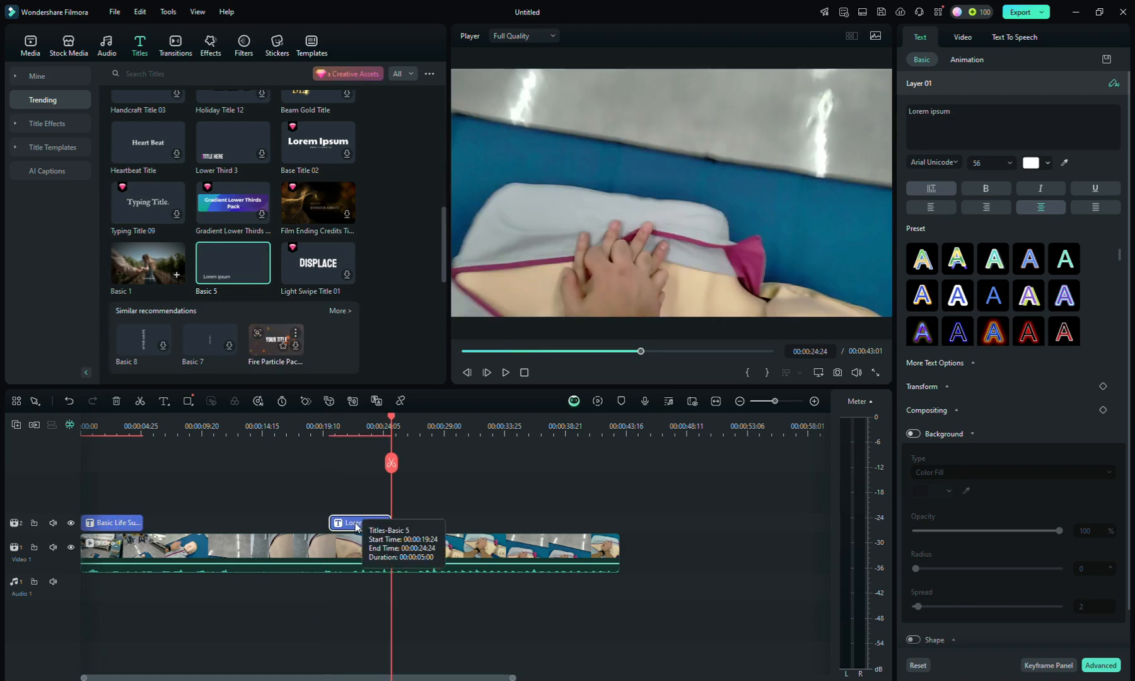
# Step: Replace the second title's placeholder text with "Compressions"
pyautogui.moveTo(392, 420); pyautogui.dragTo(330, 432)
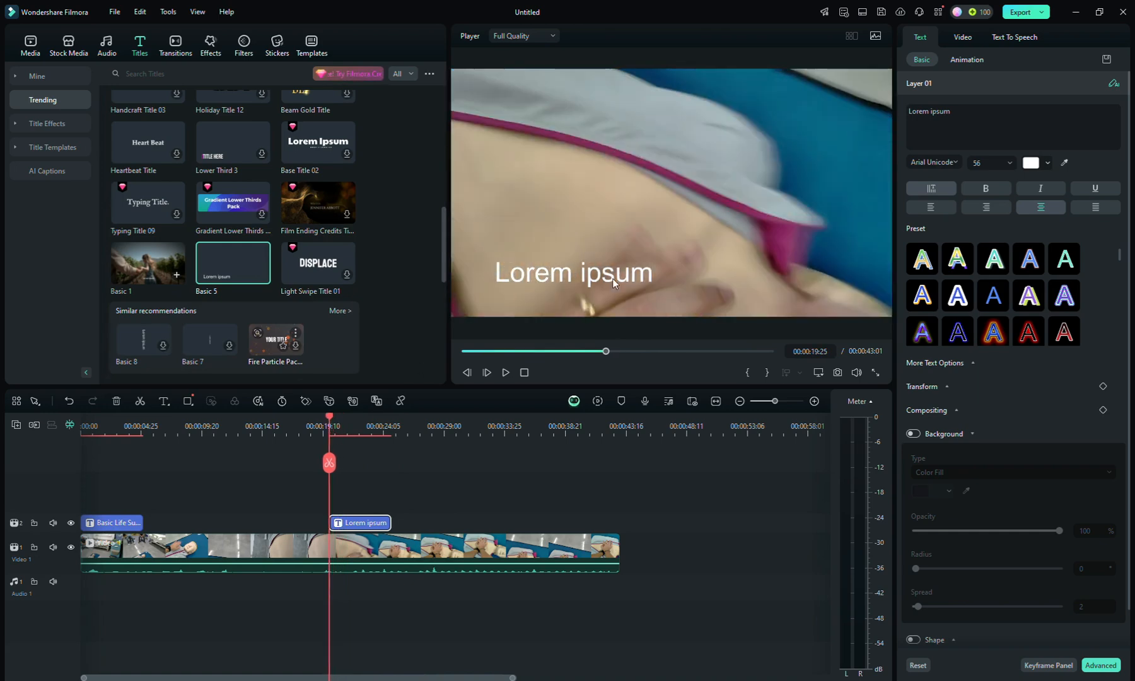
pyautogui.moveTo(989, 118); pyautogui.dragTo(906, 118)
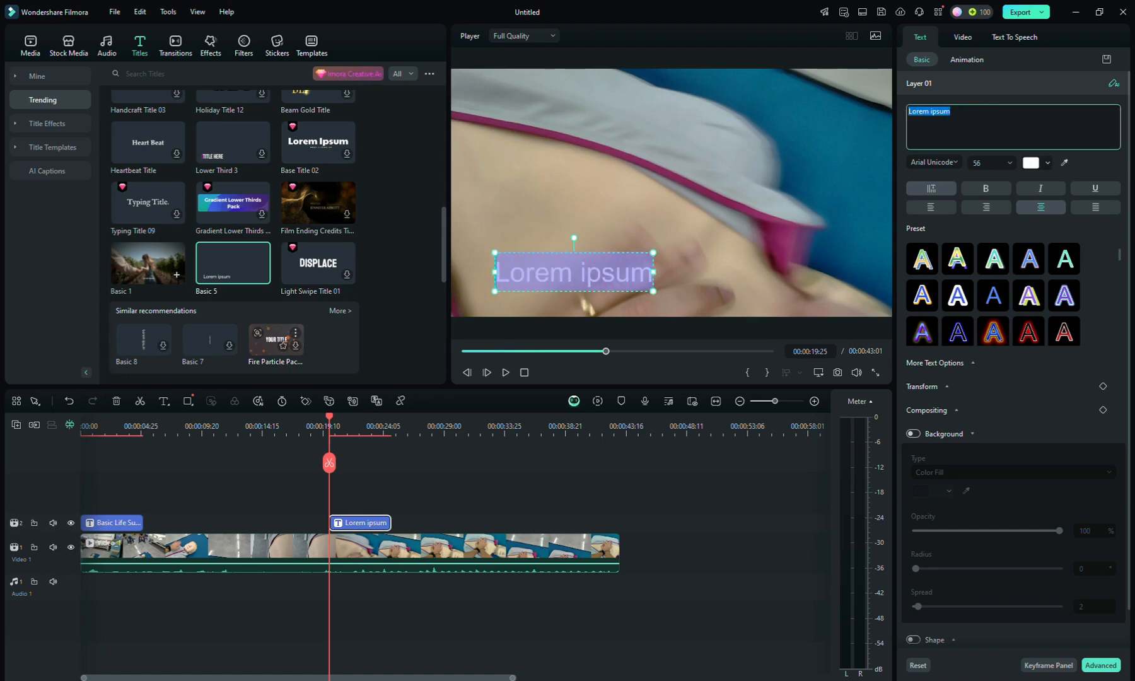
pyautogui.write('Com')
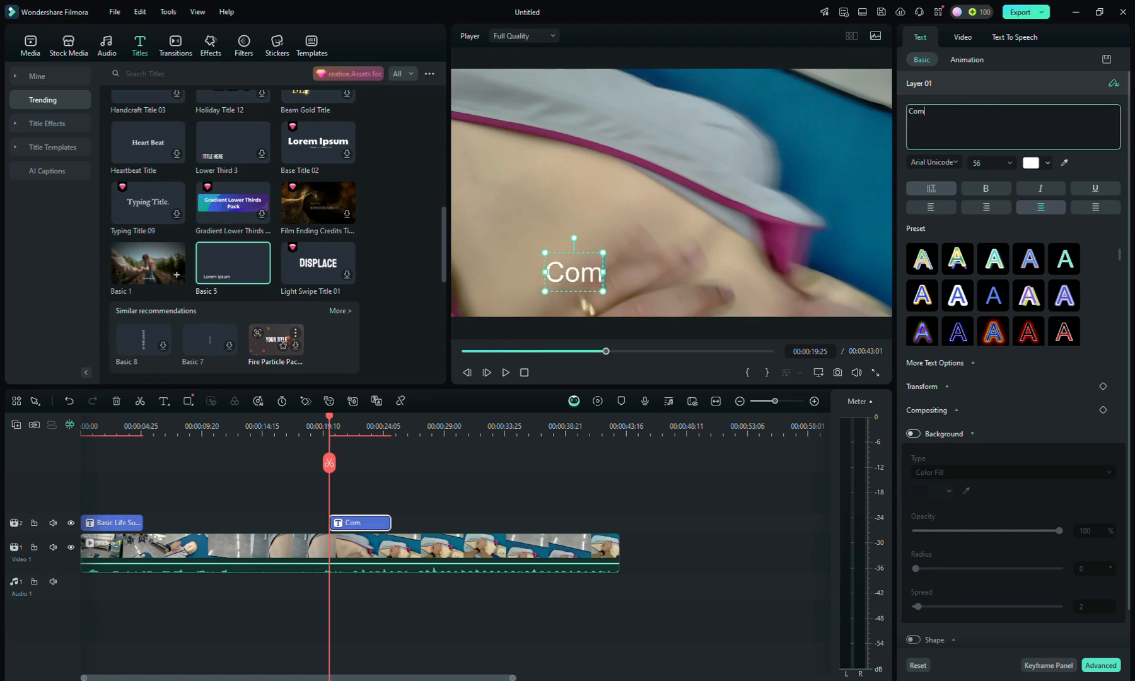
pyautogui.write('pressions')
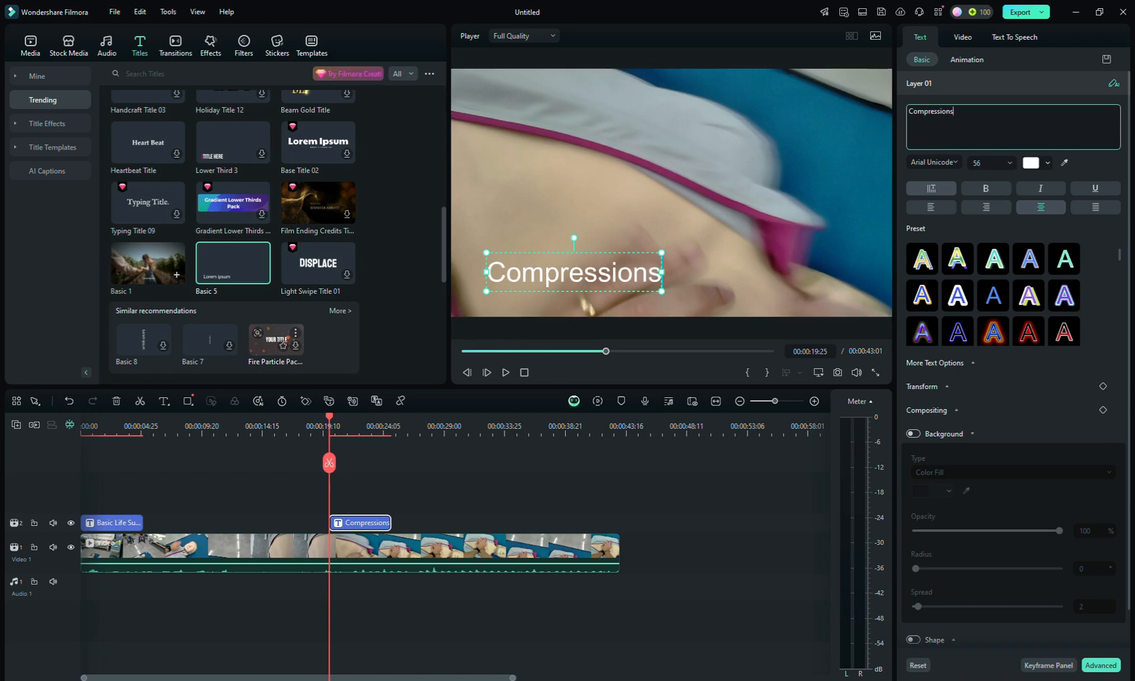
# Step: Move the "Compressions" title to the upper right corner of the video frame
pyautogui.click(596, 246)
pyautogui.click(596, 263)
pyautogui.moveTo(584, 260); pyautogui.dragTo(788, 73)
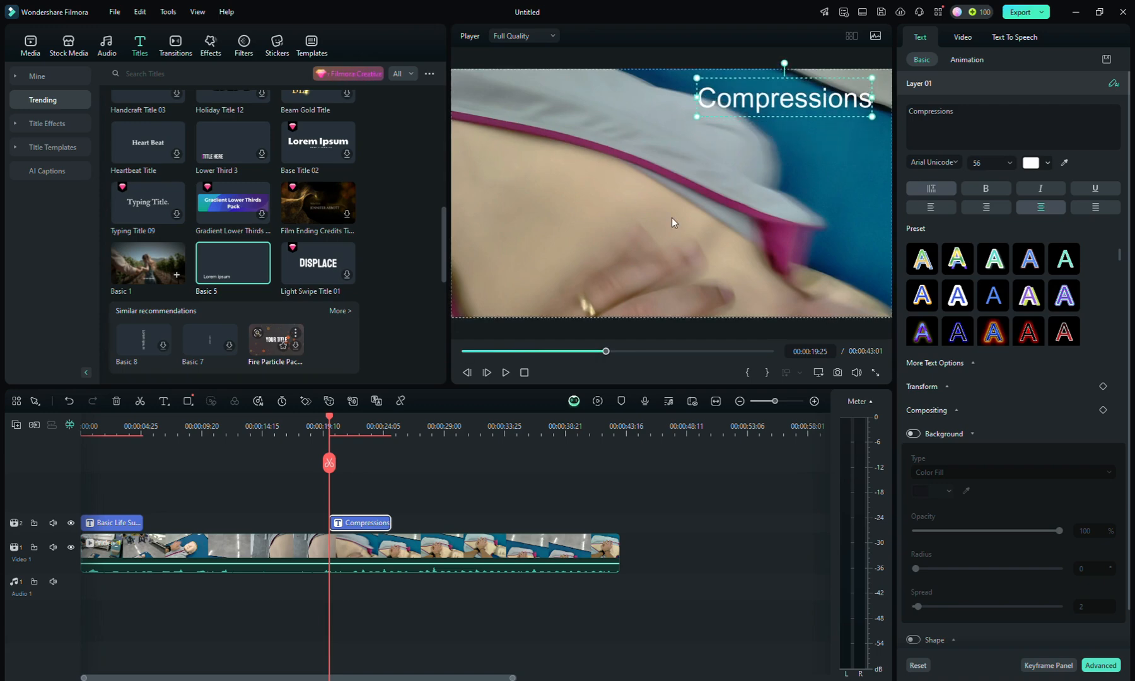
# Step: Format the "Compressions" title with font size 36, bold style and a yellow-green text colour
pyautogui.click(1009, 164)
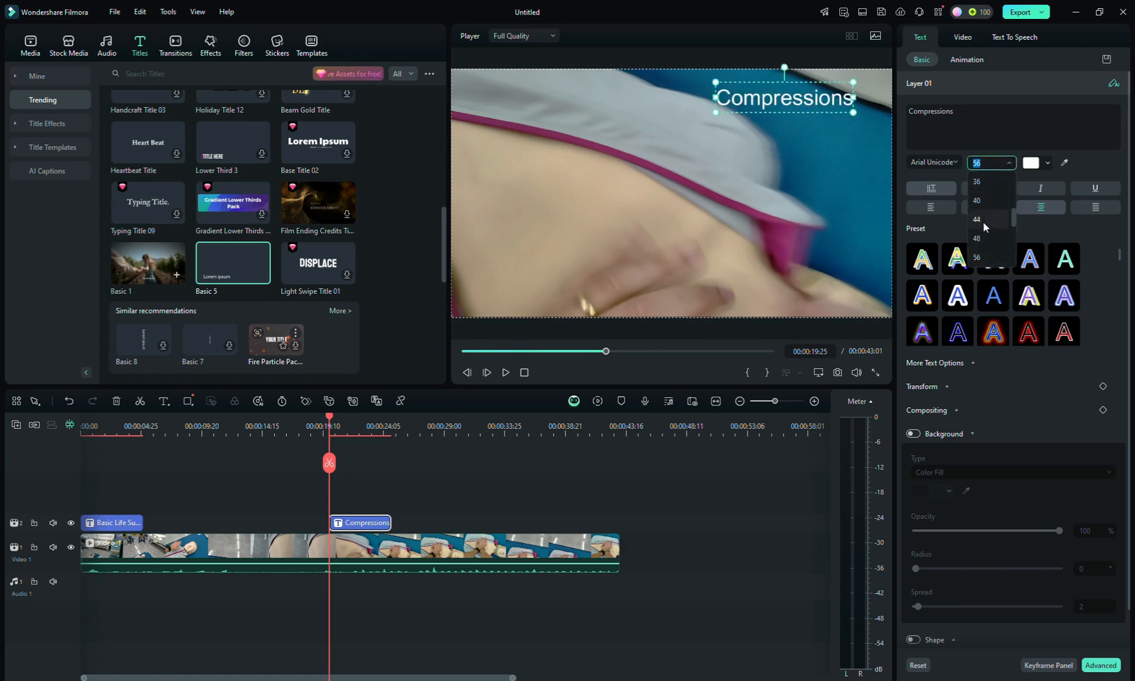
pyautogui.click(987, 185)
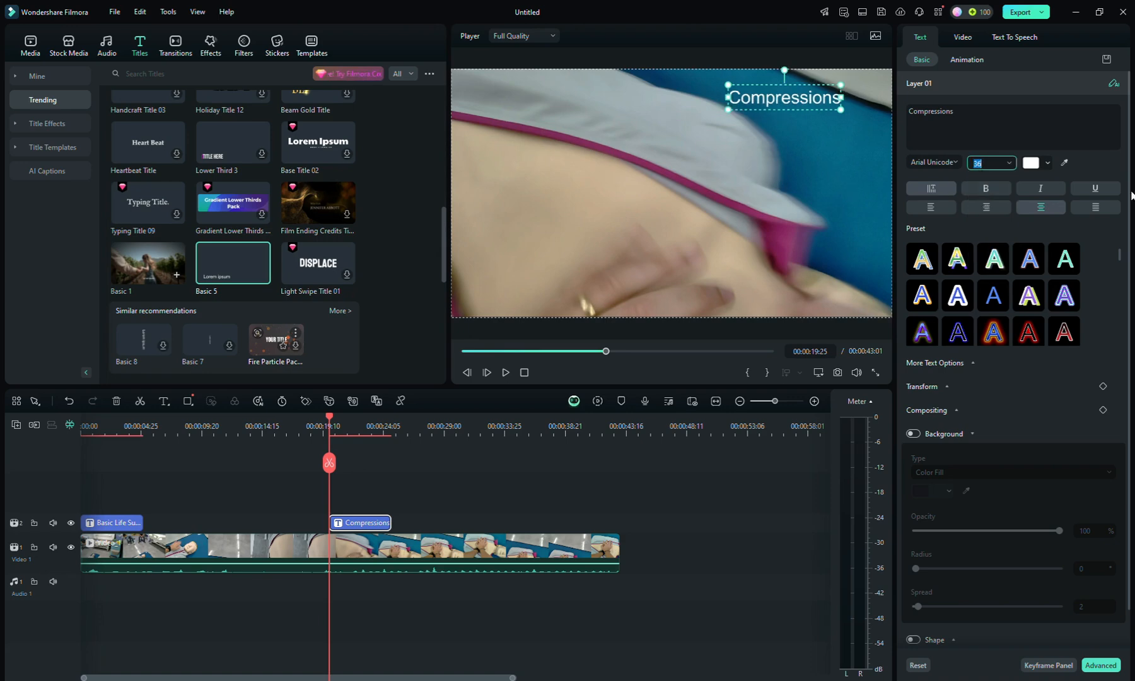
pyautogui.click(986, 186)
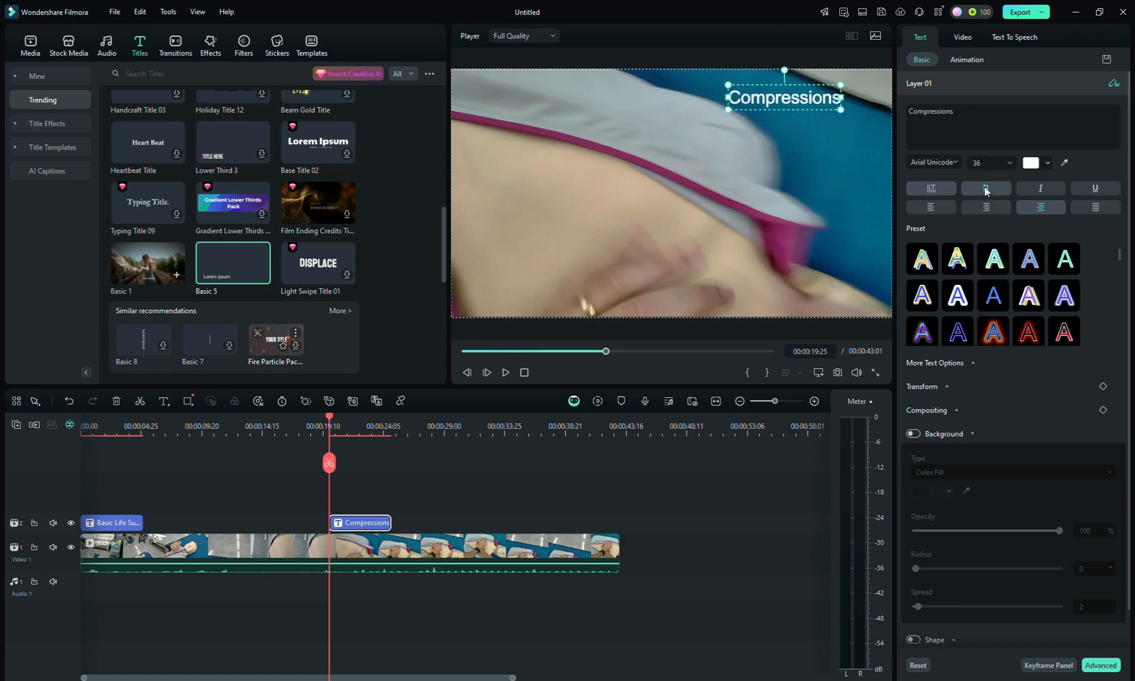
pyautogui.click(1040, 165)
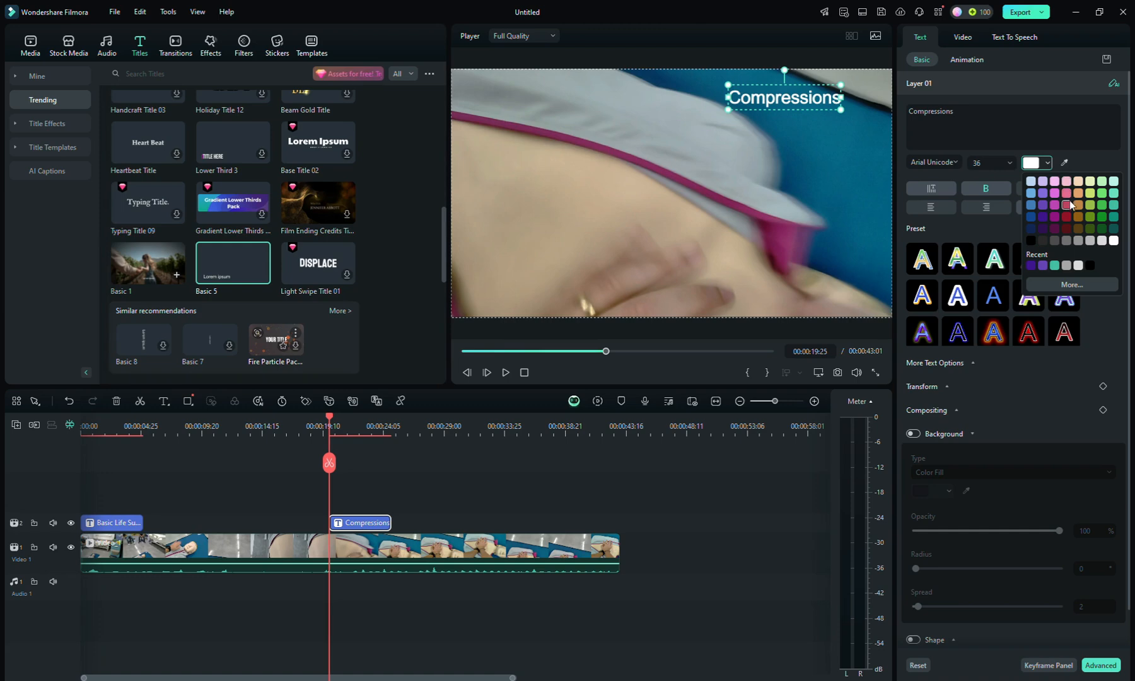
pyautogui.click(1089, 203)
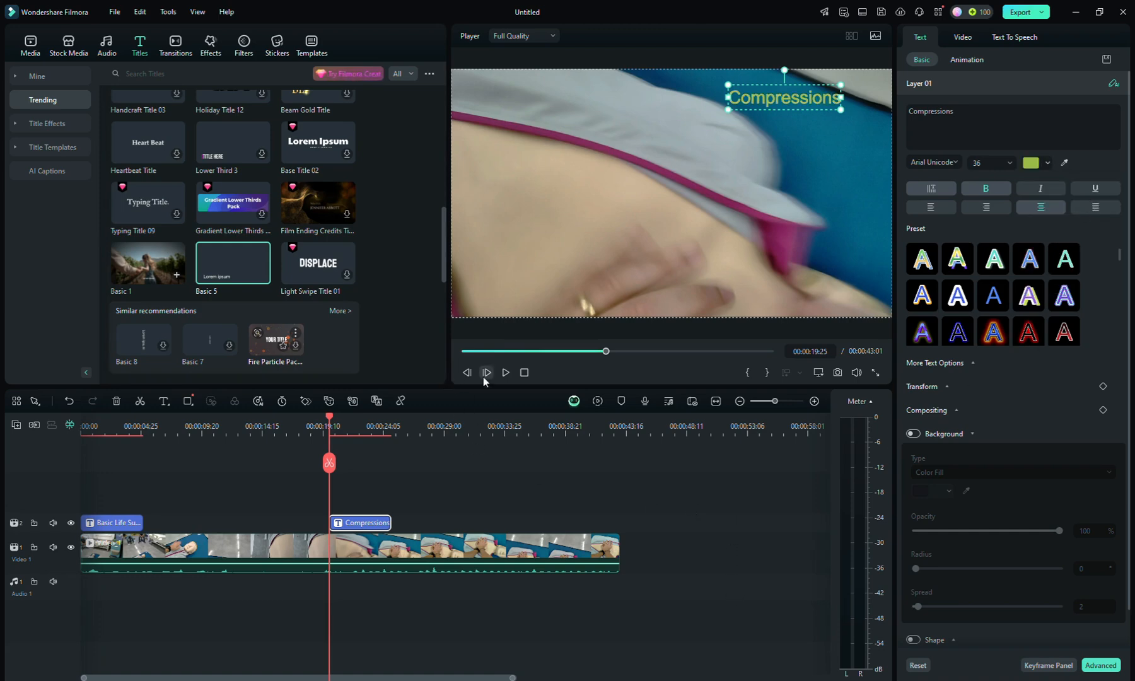
# Step: Preview both titles by playing the video from the "Compressions" title and again from the beginning
pyautogui.click(506, 373)
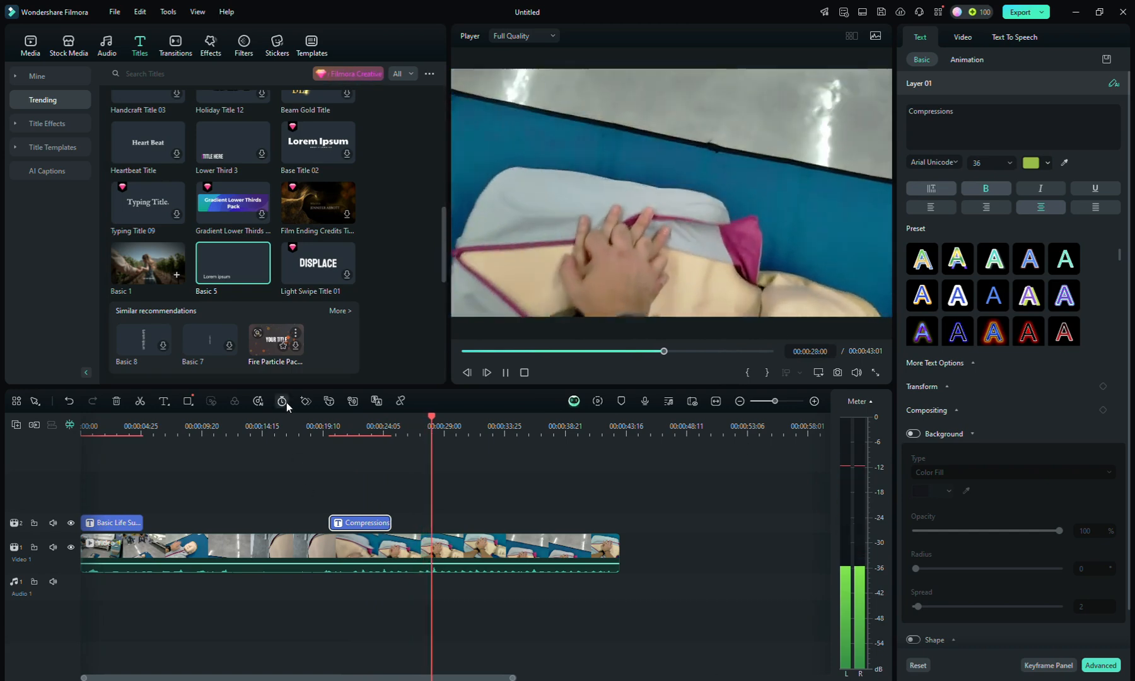
pyautogui.moveTo(455, 419); pyautogui.dragTo(57, 414)
pyautogui.press('space')
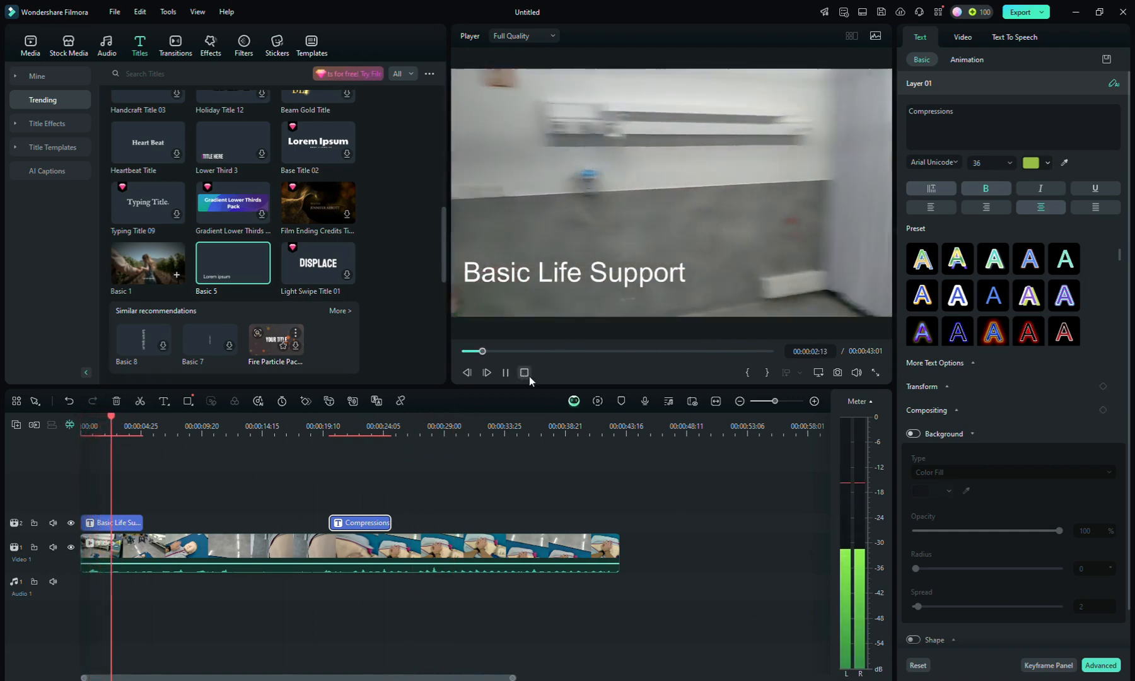
pyautogui.click(526, 372)
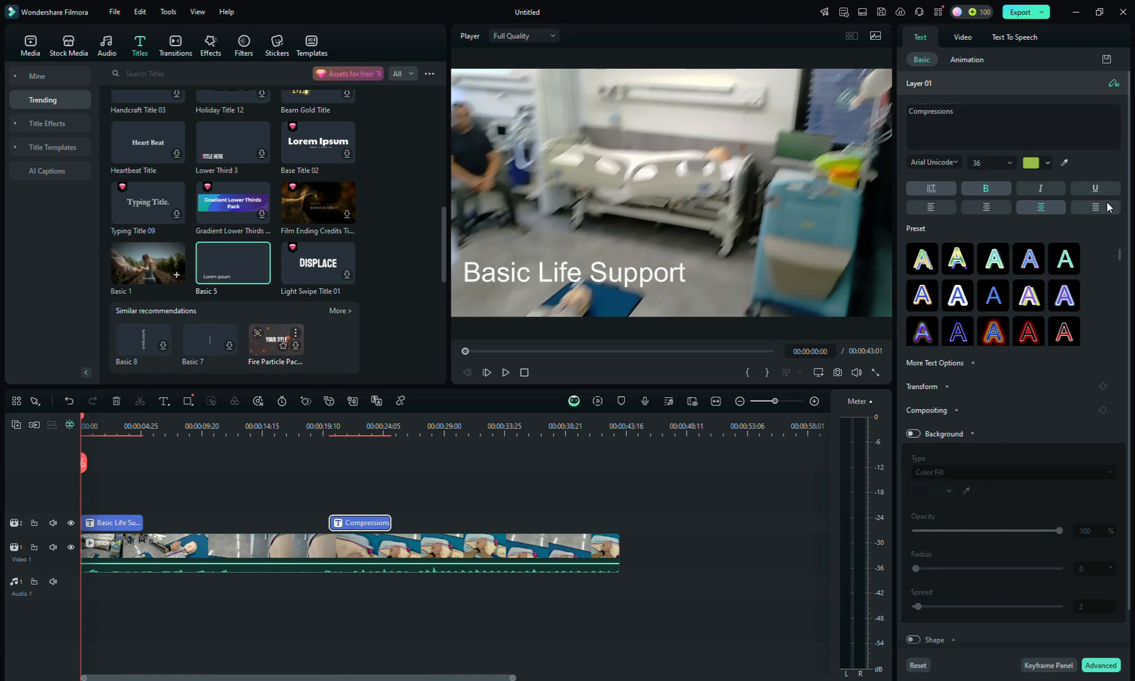
# Step: Browse the trending title templates for other available title styles
pyautogui.scroll(-10, 255, 230)
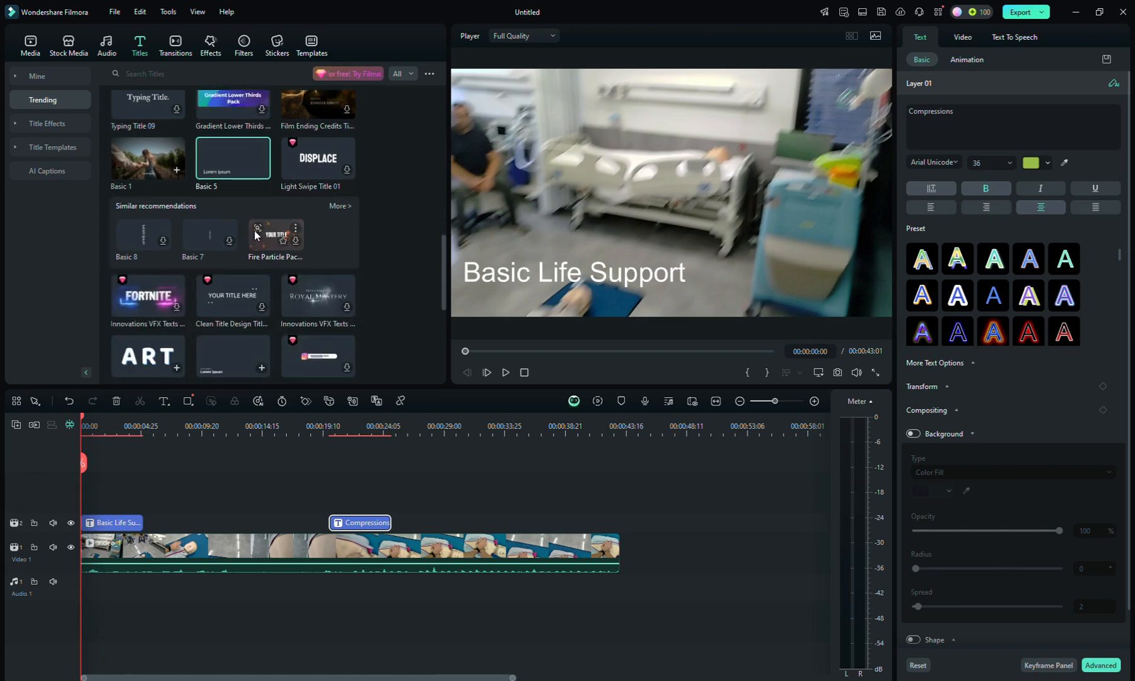
pyautogui.scroll(-10, 264, 252)
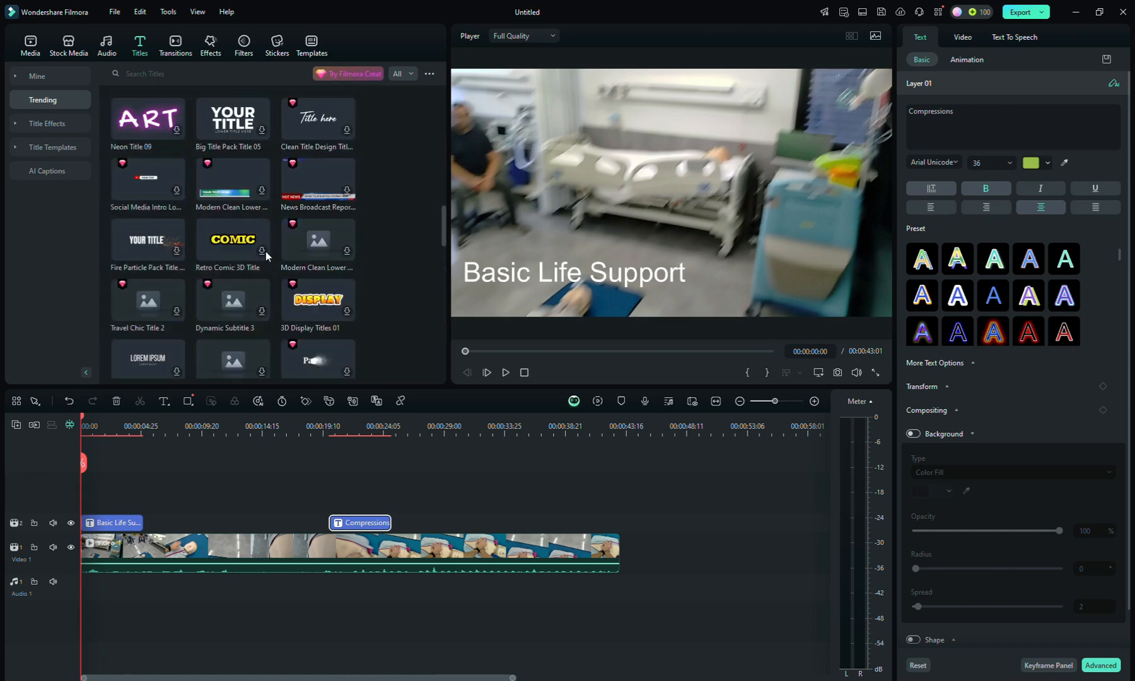
pyautogui.scroll(-6, 260, 291)
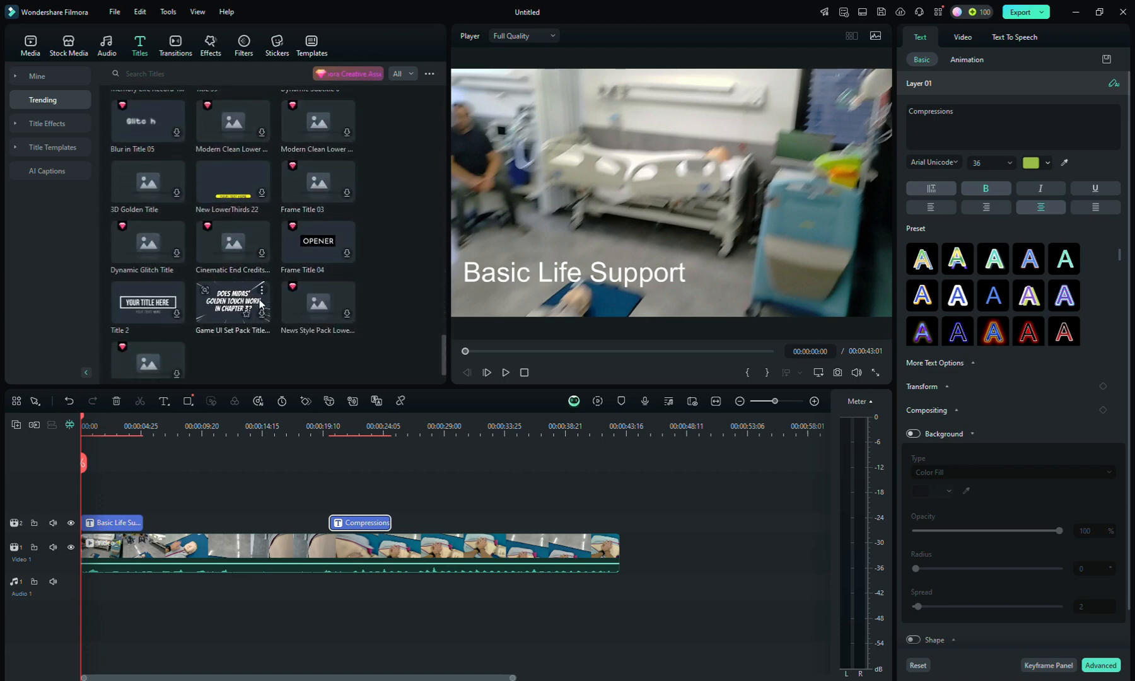
pyautogui.scroll(6, 238, 312)
pyautogui.scroll(15, 240, 301)
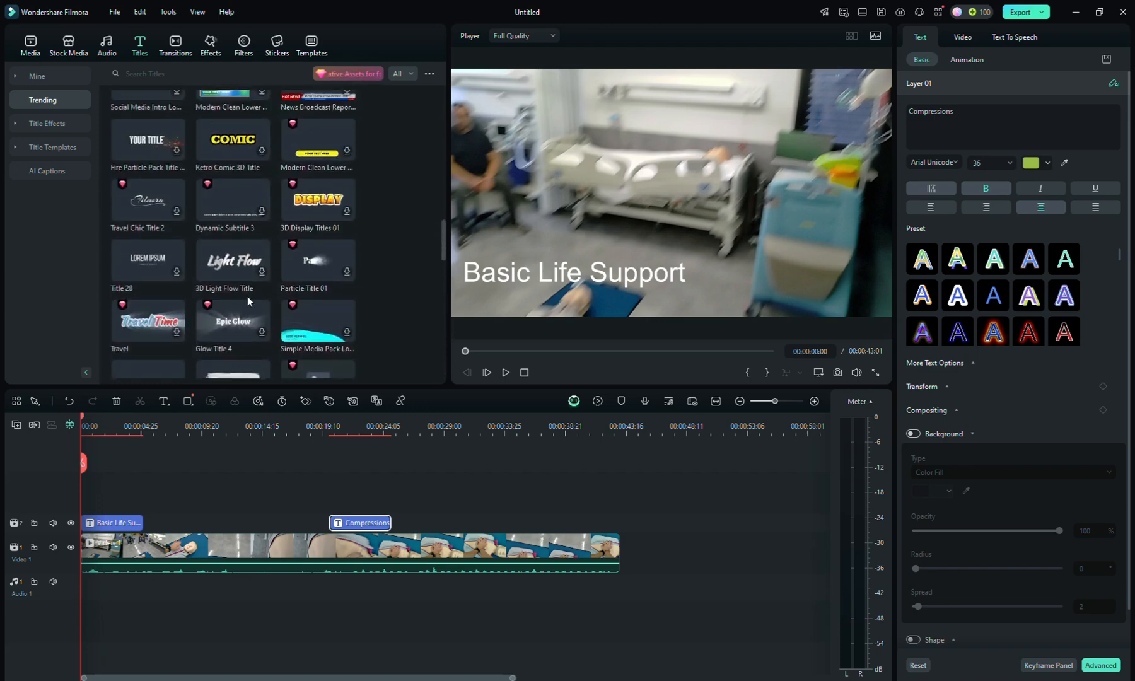